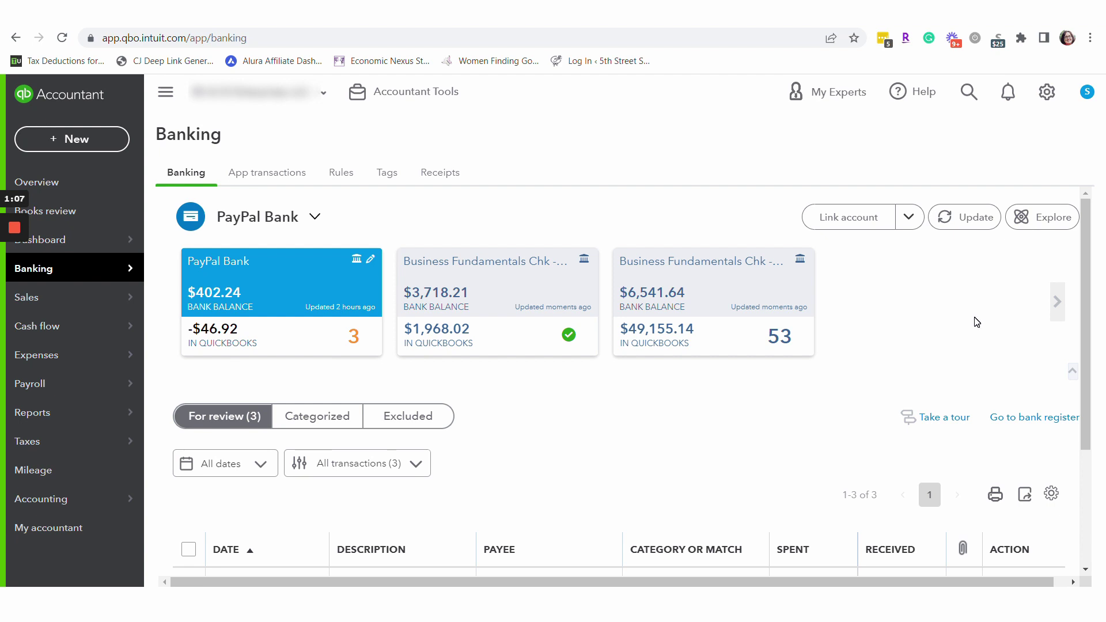
Step: Show the Business Fundamentals Chk review list and locate the 03/14/2022 PayPal $261.39 deposit
{"action": "left_click", "coordinate": [1088, 246]}
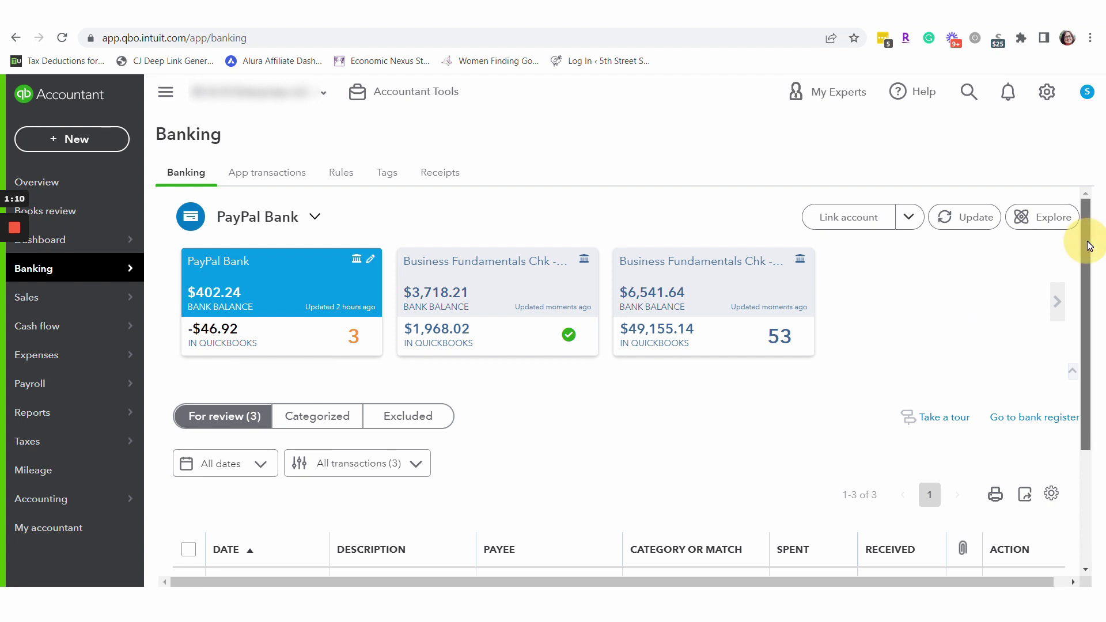
{"action": "left_click_drag", "start_coordinate": [1088, 247], "coordinate": [1087, 326]}
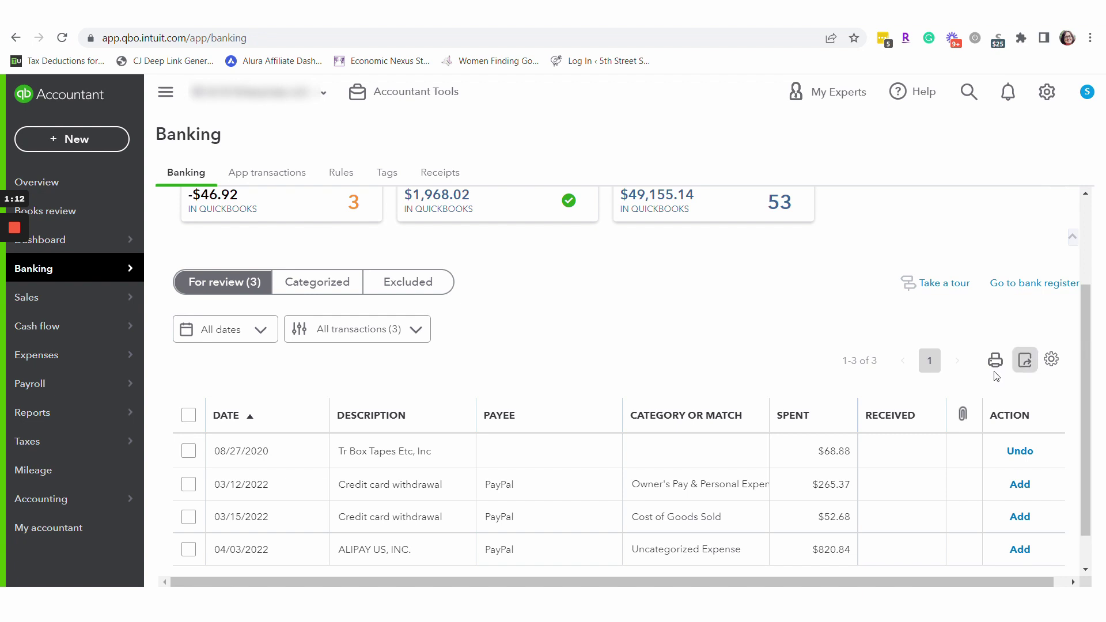
{"action": "left_click", "coordinate": [833, 485]}
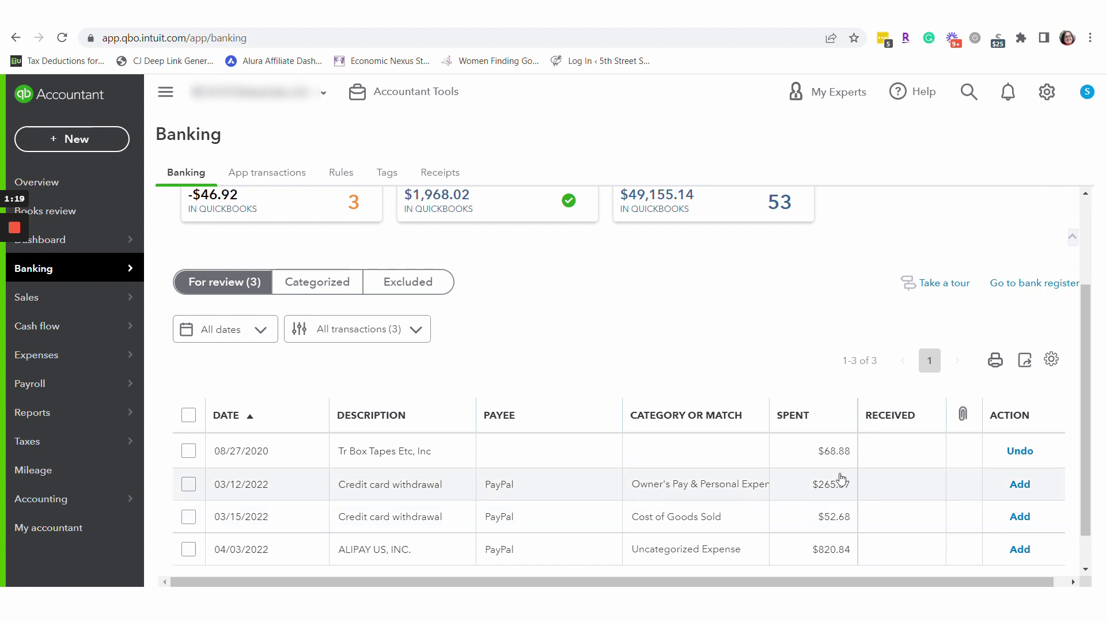
{"action": "left_click_drag", "start_coordinate": [1090, 389], "coordinate": [1085, 328]}
{"action": "left_click", "coordinate": [773, 259]}
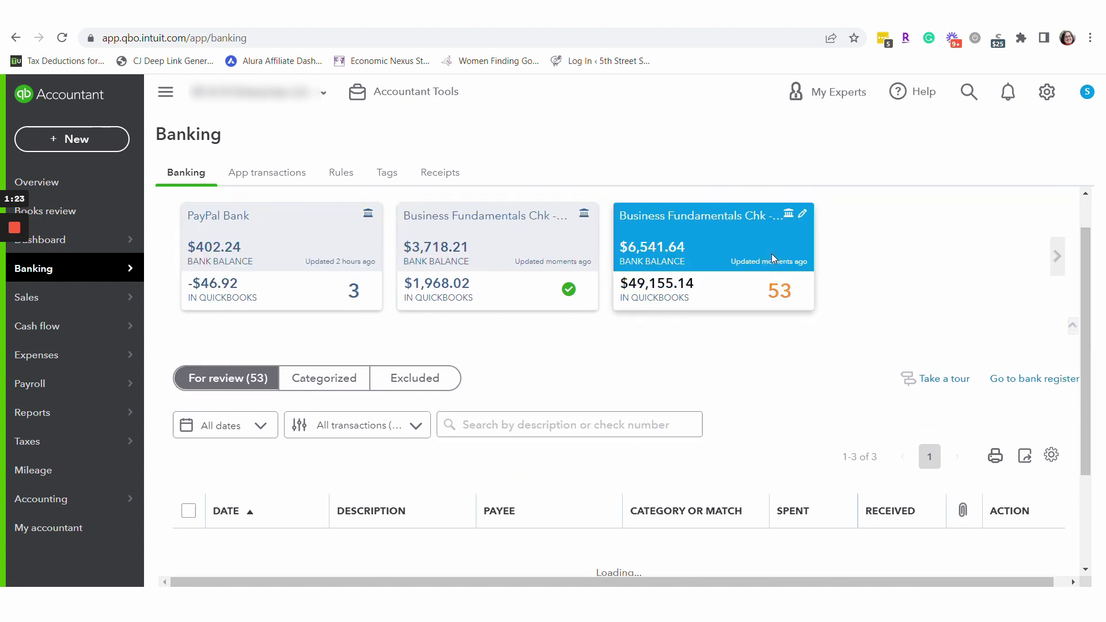
{"action": "scroll", "coordinate": [1067, 304], "scroll_direction": "down", "scroll_amount": 10}
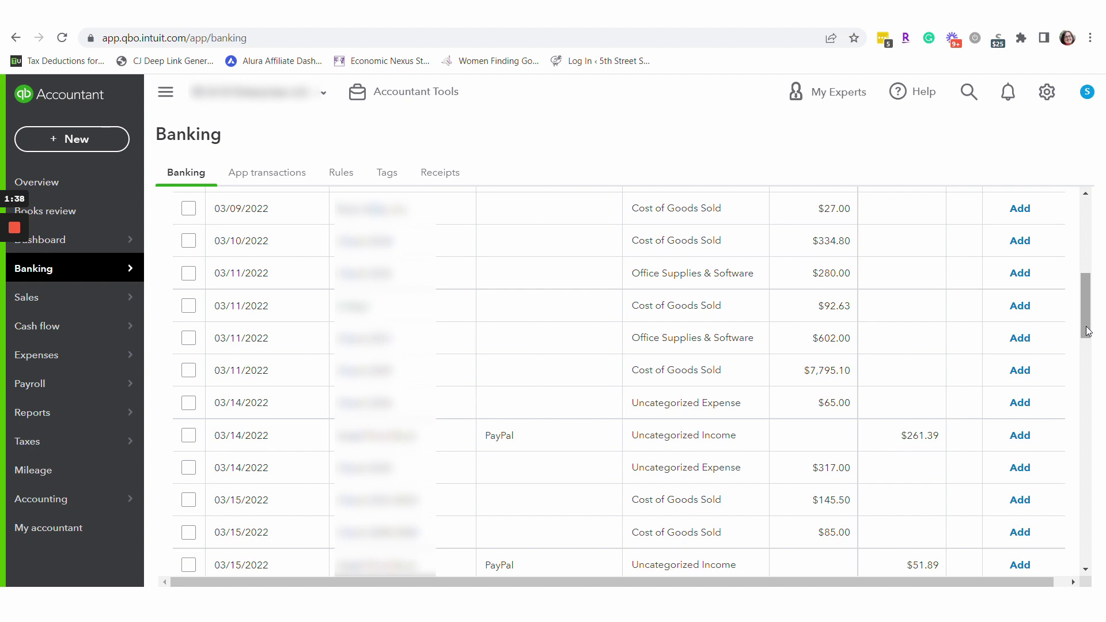
{"action": "left_click_drag", "start_coordinate": [1089, 331], "coordinate": [1080, 202]}
Step: On PayPal Bank, expand the 03/12/2022 $265.37 withdrawal and open its Split window
{"action": "left_click", "coordinate": [275, 286]}
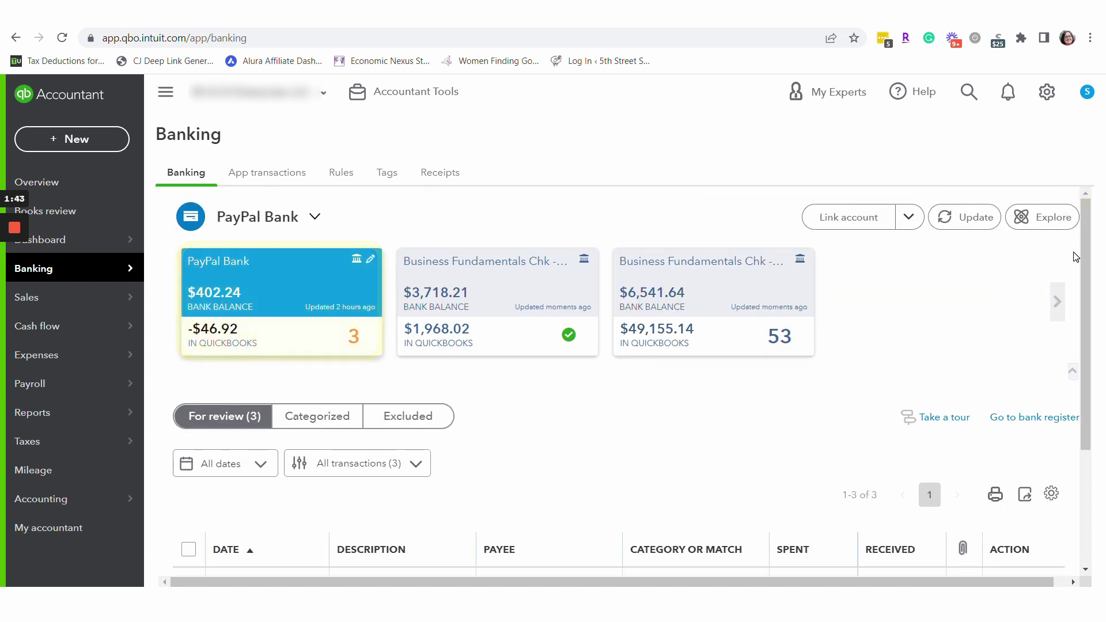
{"action": "left_click_drag", "start_coordinate": [1089, 234], "coordinate": [1082, 314]}
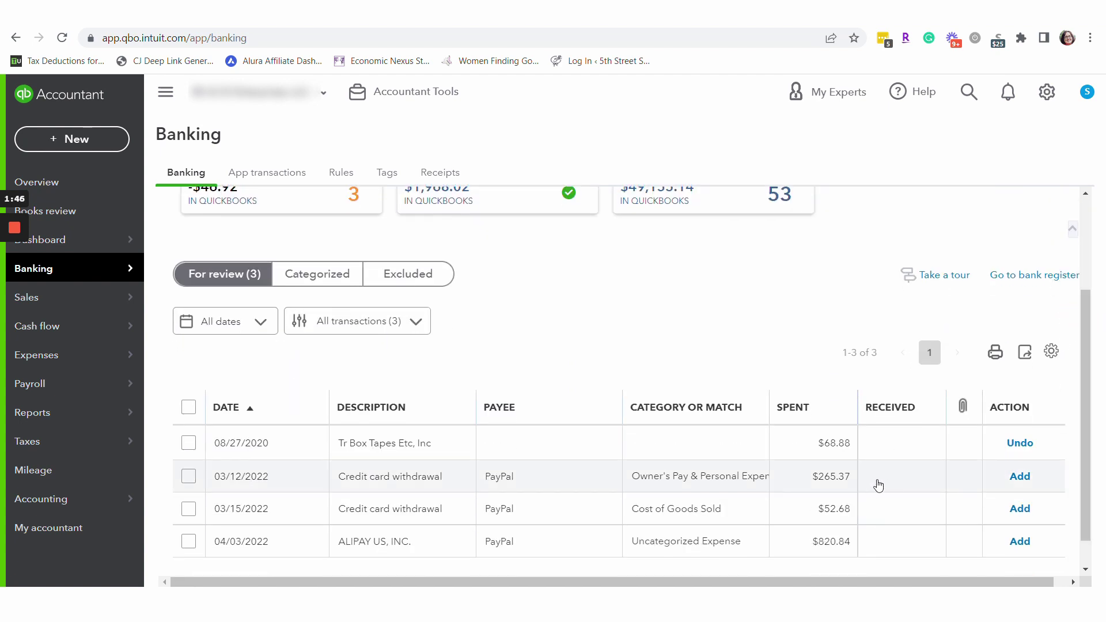
{"action": "left_click", "coordinate": [874, 483]}
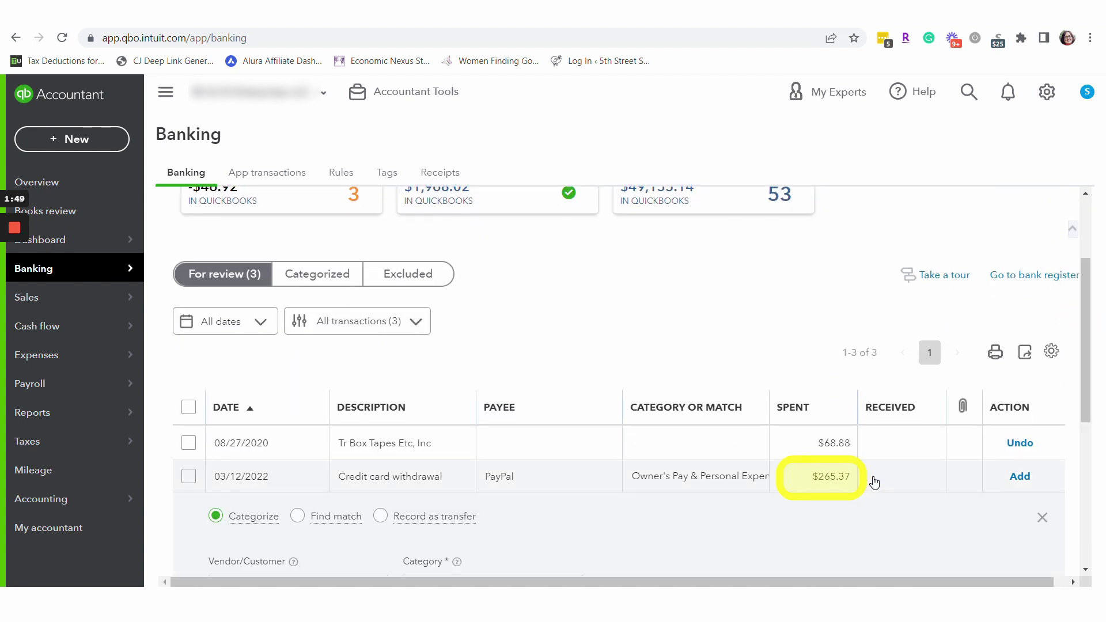
{"action": "scroll", "coordinate": [1081, 370], "scroll_direction": "down", "scroll_amount": 3}
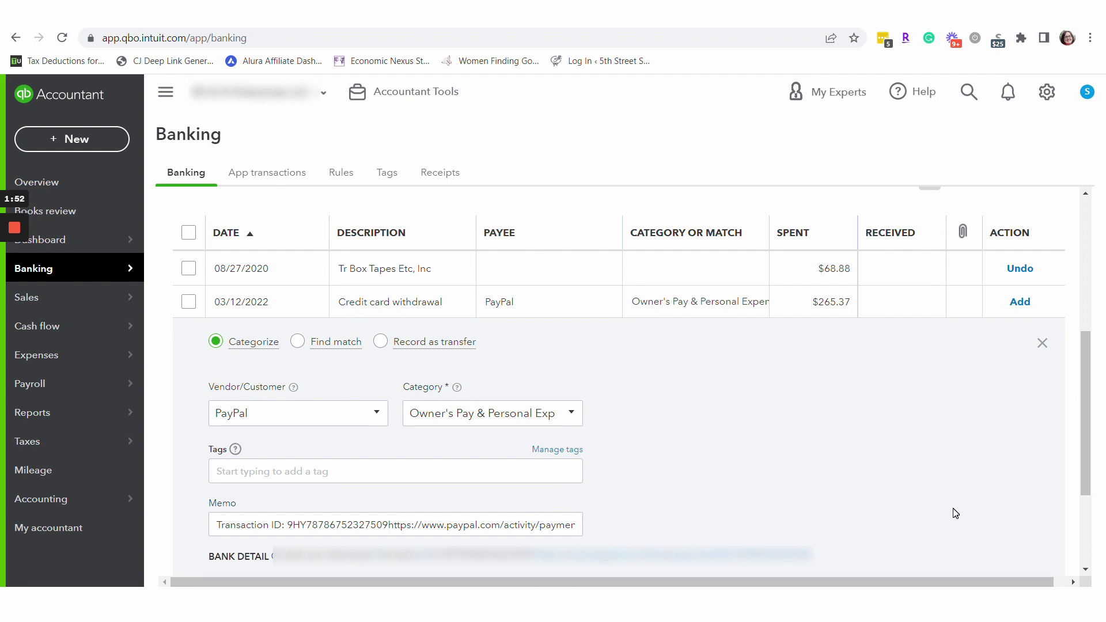
{"action": "scroll", "coordinate": [1081, 370], "scroll_direction": "down", "scroll_amount": 1}
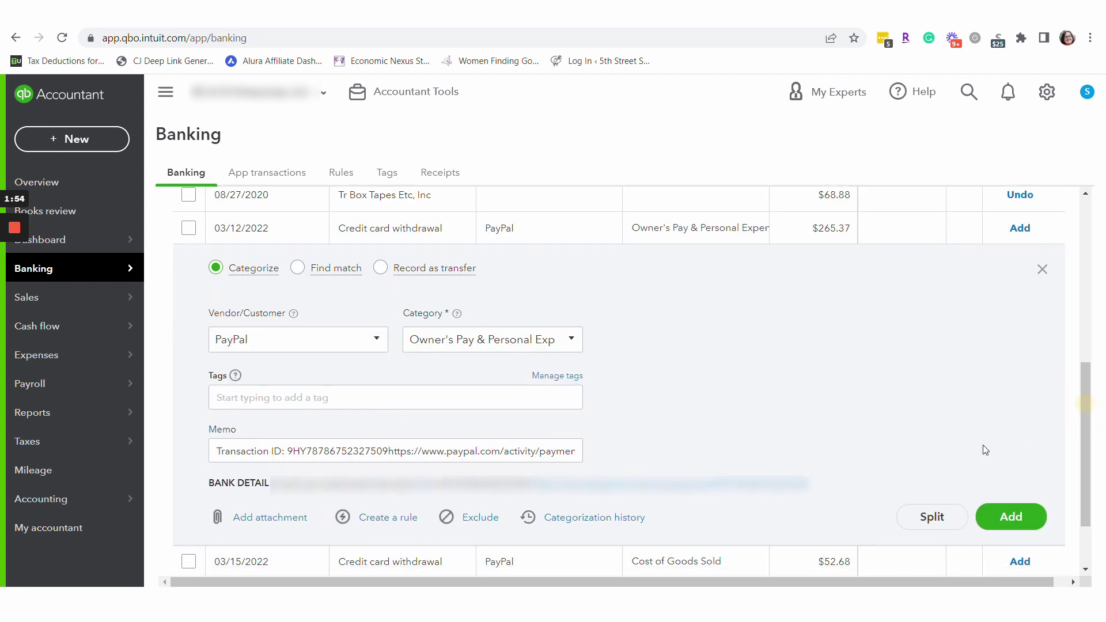
{"action": "left_click", "coordinate": [925, 521]}
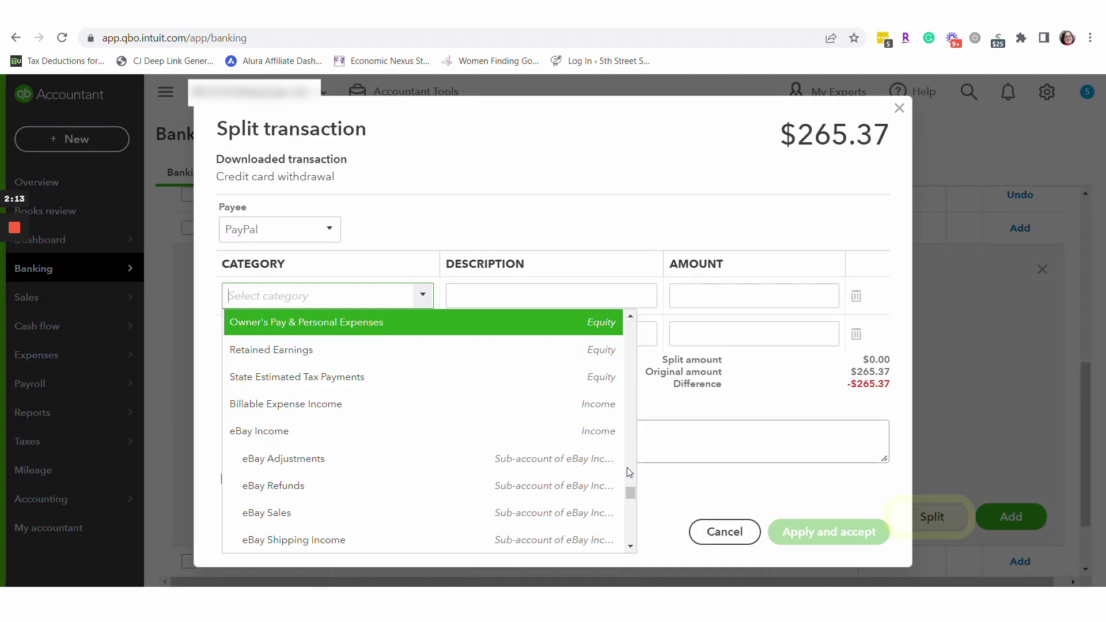
Step: Assign the first split line to the checking account with amount 261.39
{"action": "left_click_drag", "start_coordinate": [633, 492], "coordinate": [637, 437]}
{"action": "left_click", "coordinate": [497, 399]}
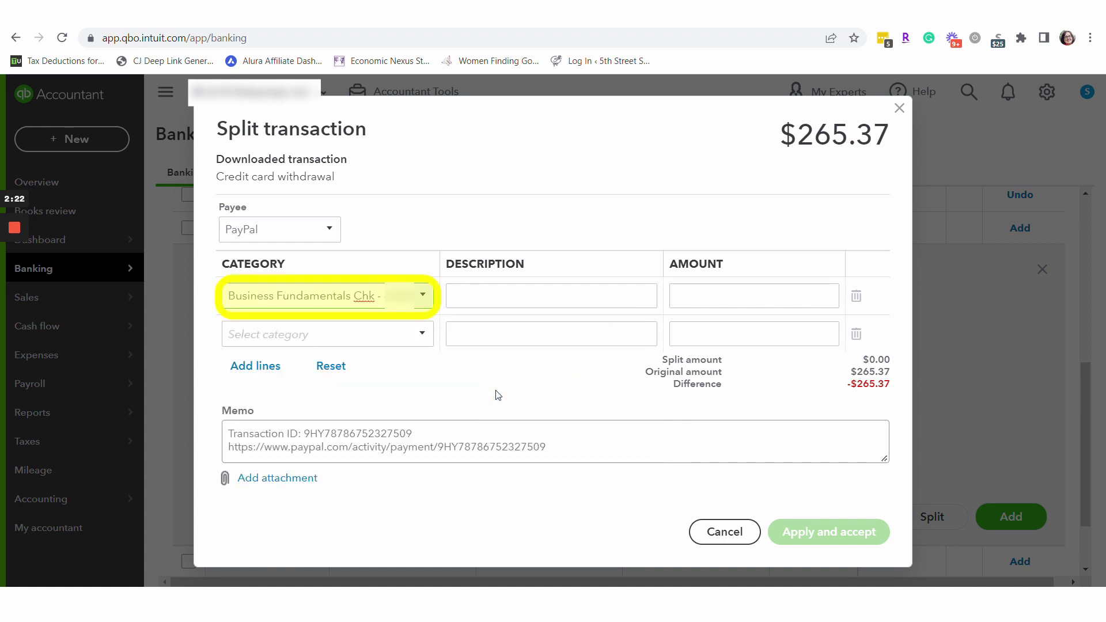
{"action": "left_click", "coordinate": [791, 291]}
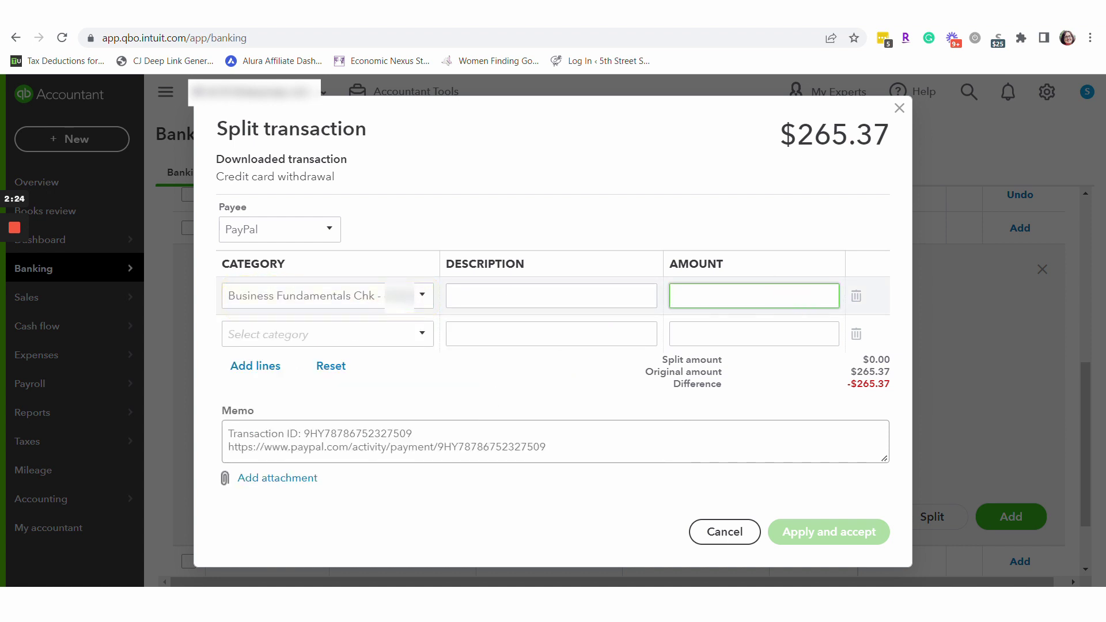
{"action": "type", "text": "261.39"}
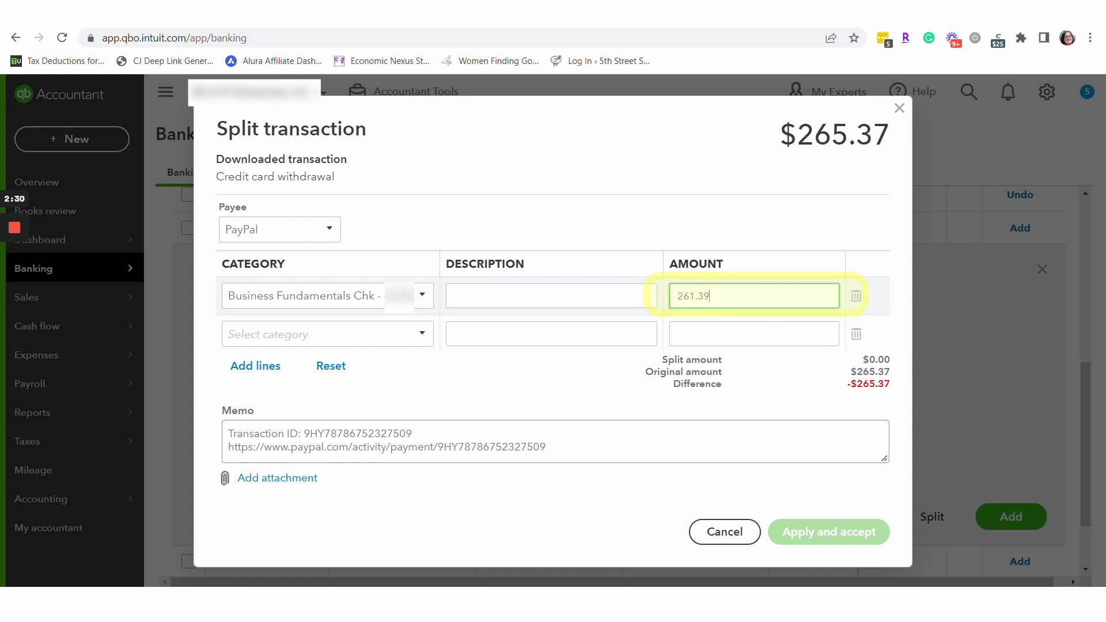
Step: Categorize the second split line as PayPal Fees for 3.98, balancing the difference to $0.00
{"action": "left_click", "coordinate": [364, 334]}
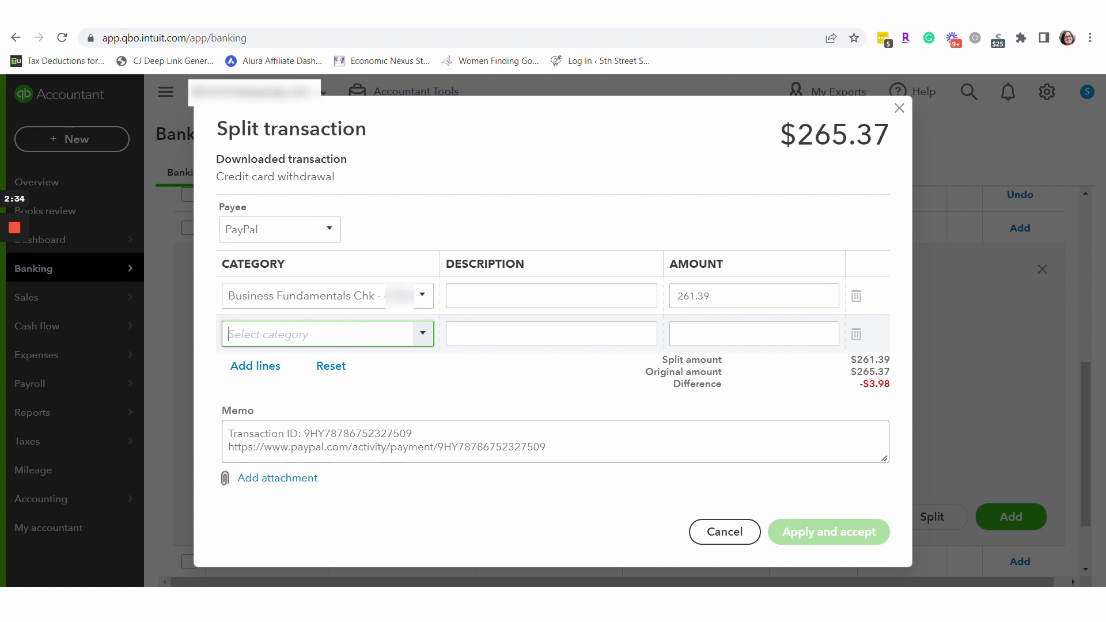
{"action": "type", "text": "p"}
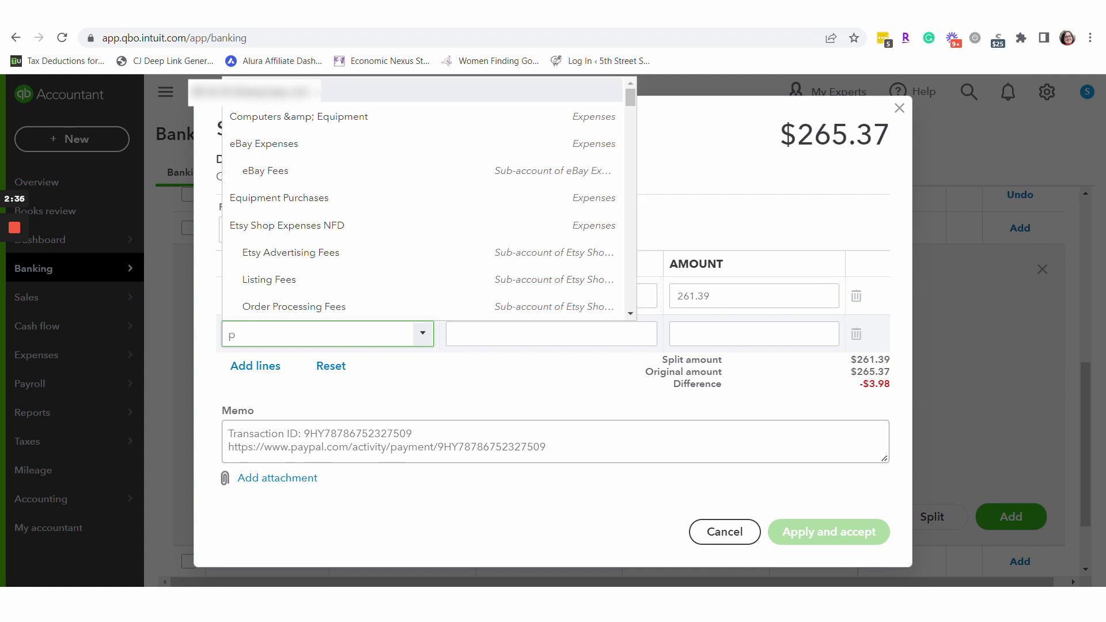
{"action": "type", "text": "aypal Expenses"}
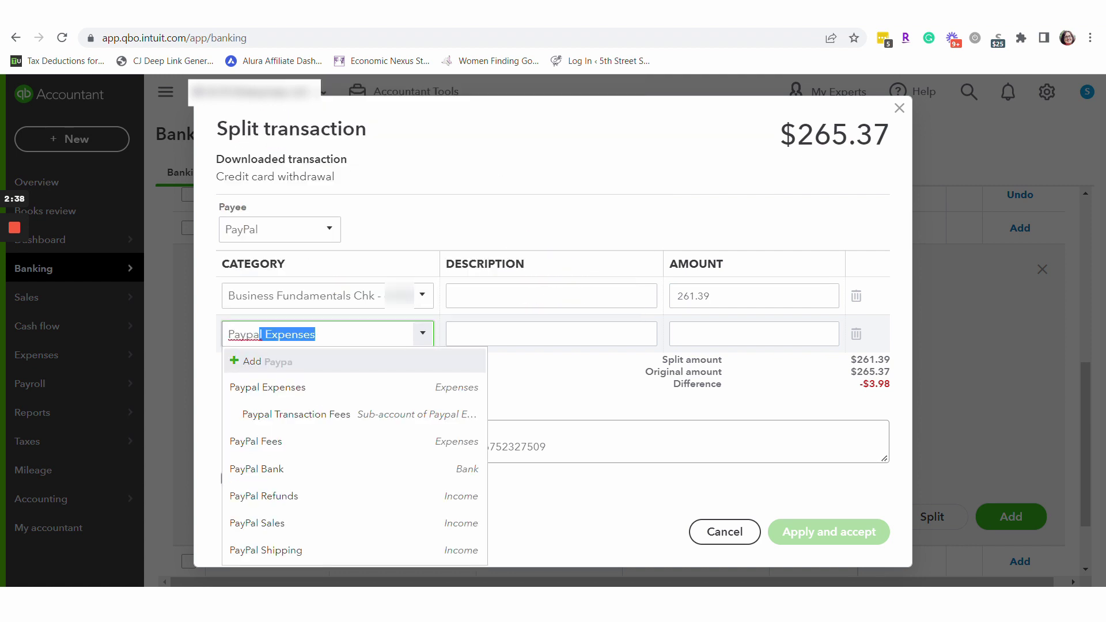
{"action": "left_click", "coordinate": [316, 442]}
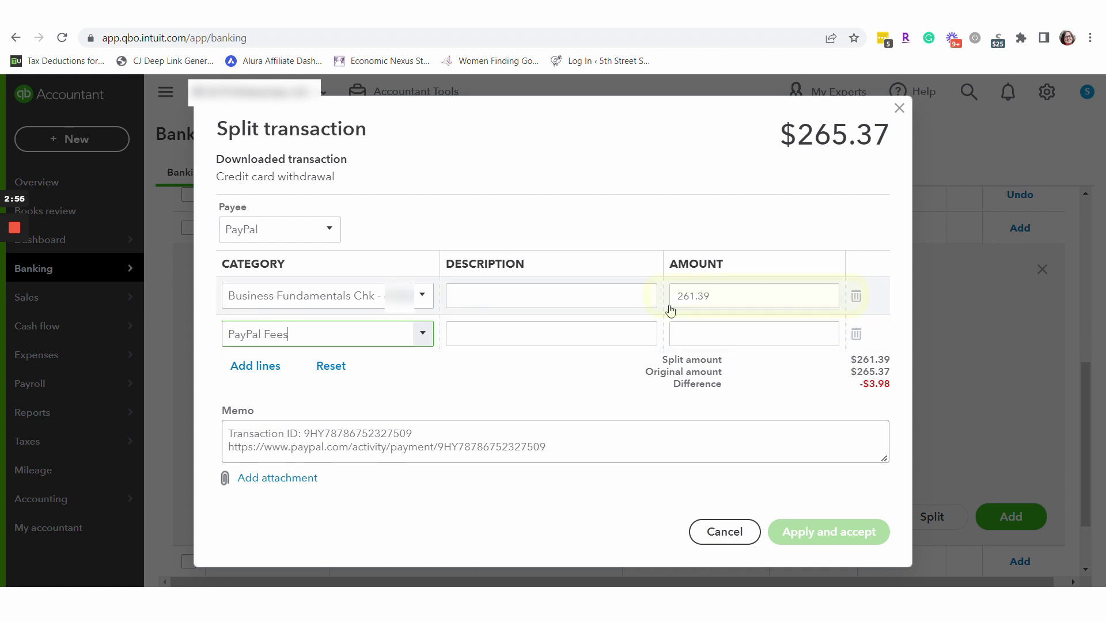
{"action": "left_click", "coordinate": [703, 330]}
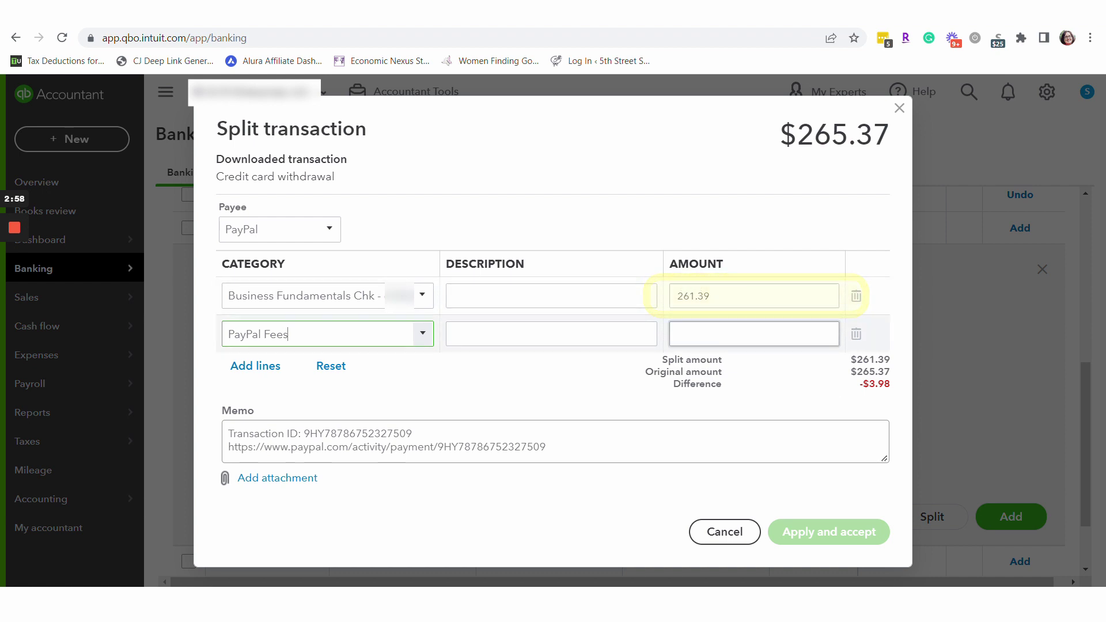
{"action": "left_click", "coordinate": [716, 333]}
{"action": "type", "text": "3."}
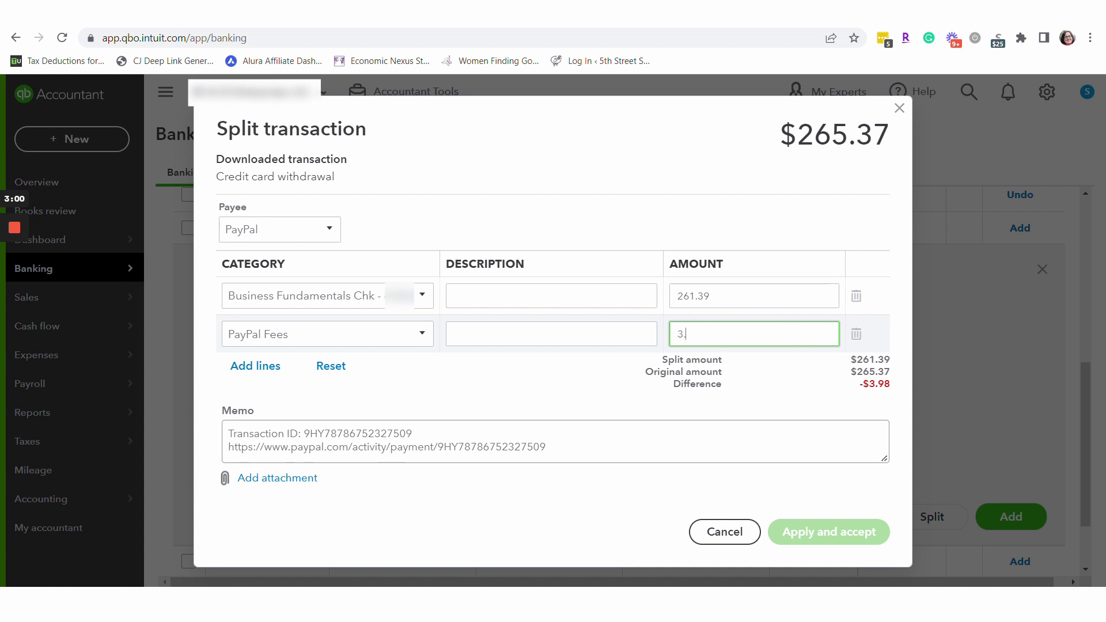
{"action": "type", "text": "98"}
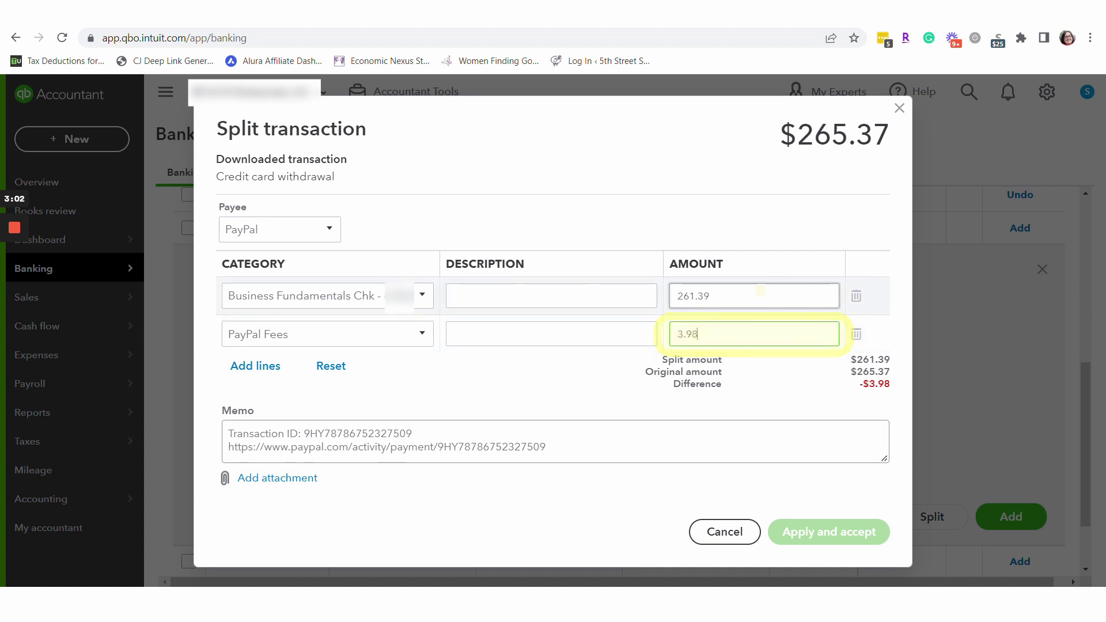
{"action": "left_click", "coordinate": [759, 295]}
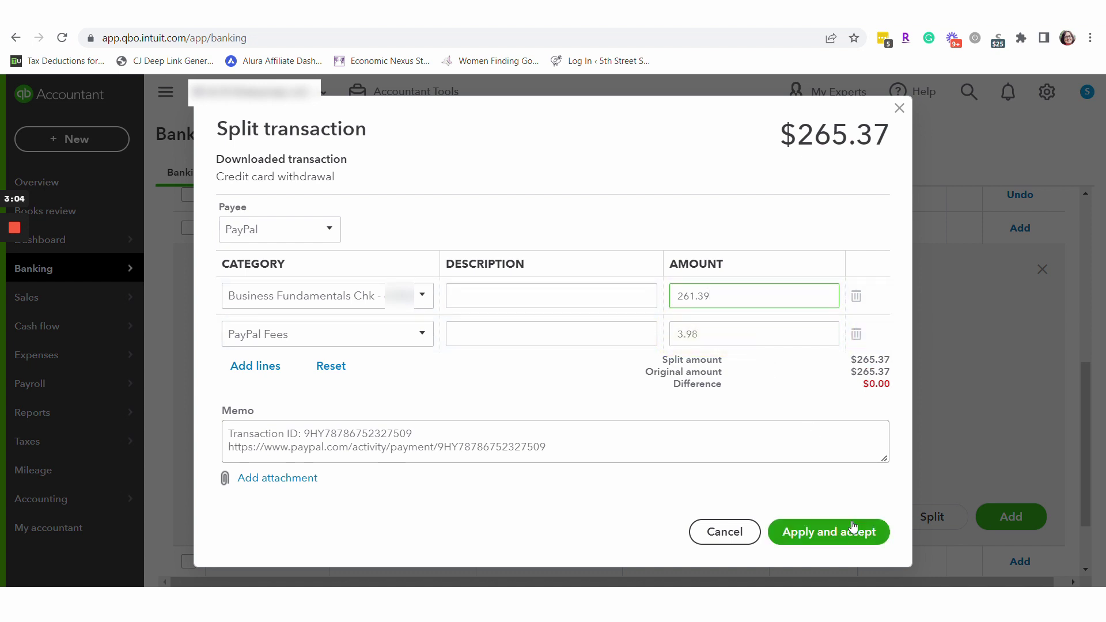
Step: Apply and accept the split, then expand the checking account's $261.39 PayPal deposit to view its match
{"action": "left_click", "coordinate": [829, 541]}
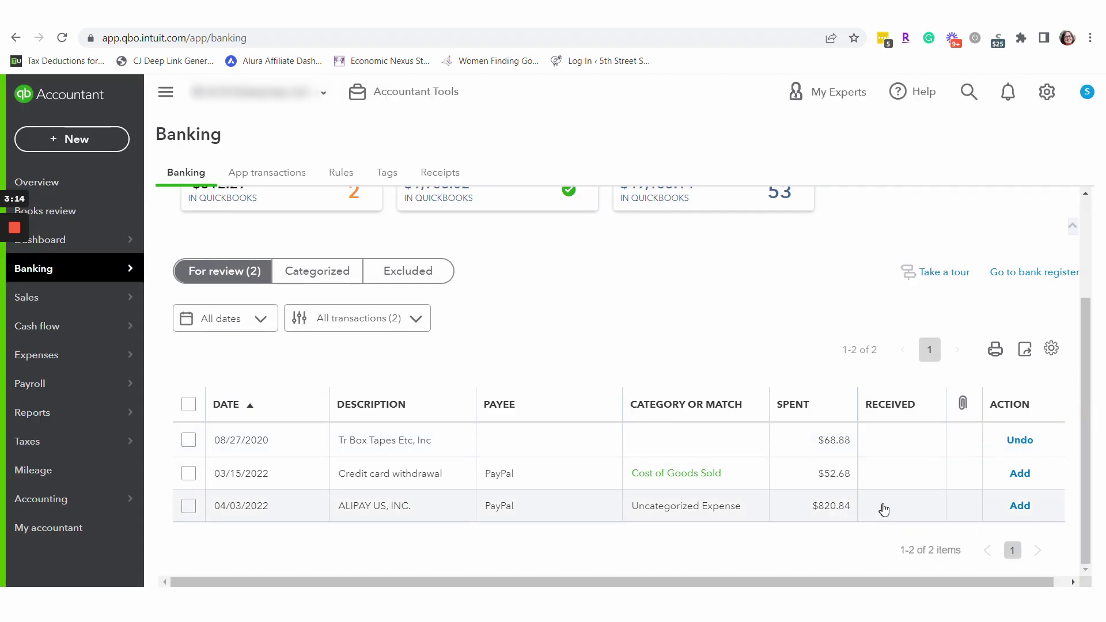
{"action": "left_click_drag", "start_coordinate": [1083, 442], "coordinate": [1081, 363]}
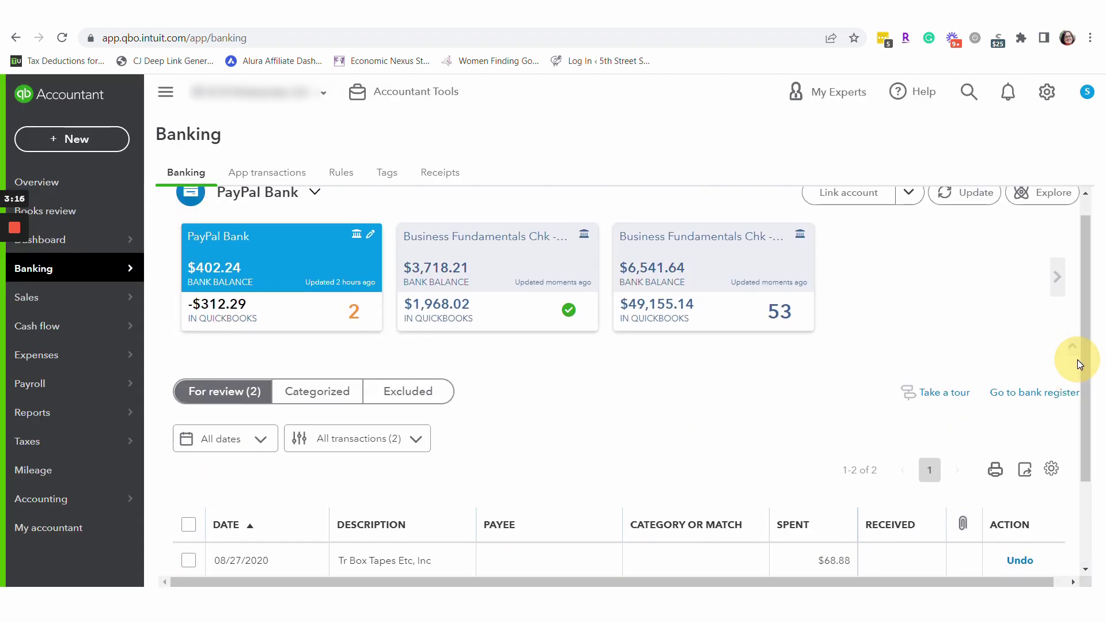
{"action": "left_click", "coordinate": [723, 276]}
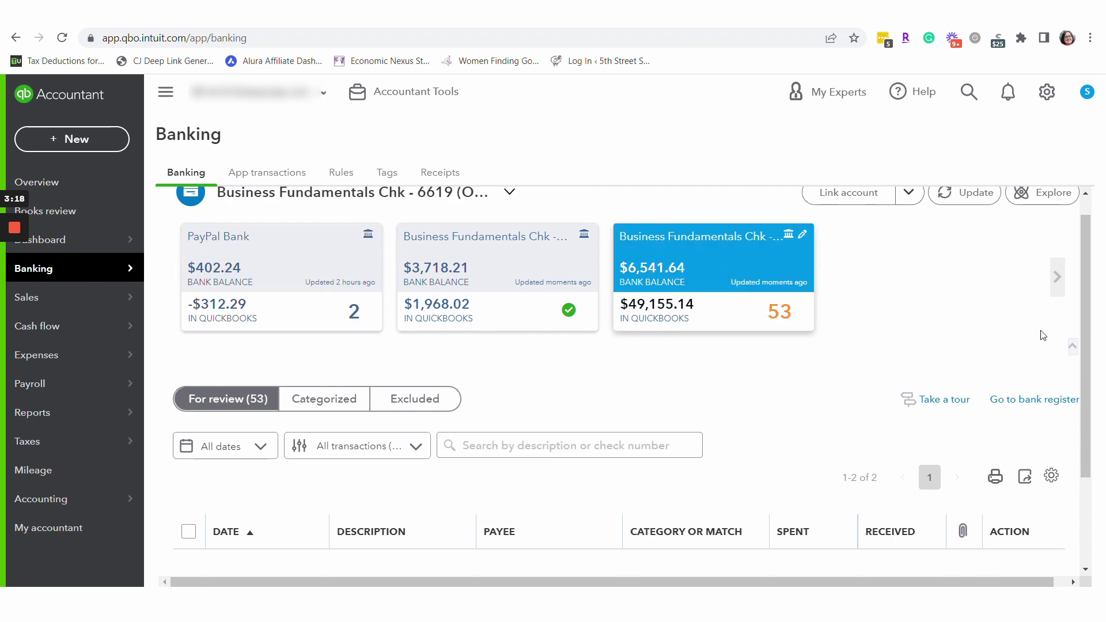
{"action": "left_click_drag", "start_coordinate": [1088, 253], "coordinate": [1089, 331]}
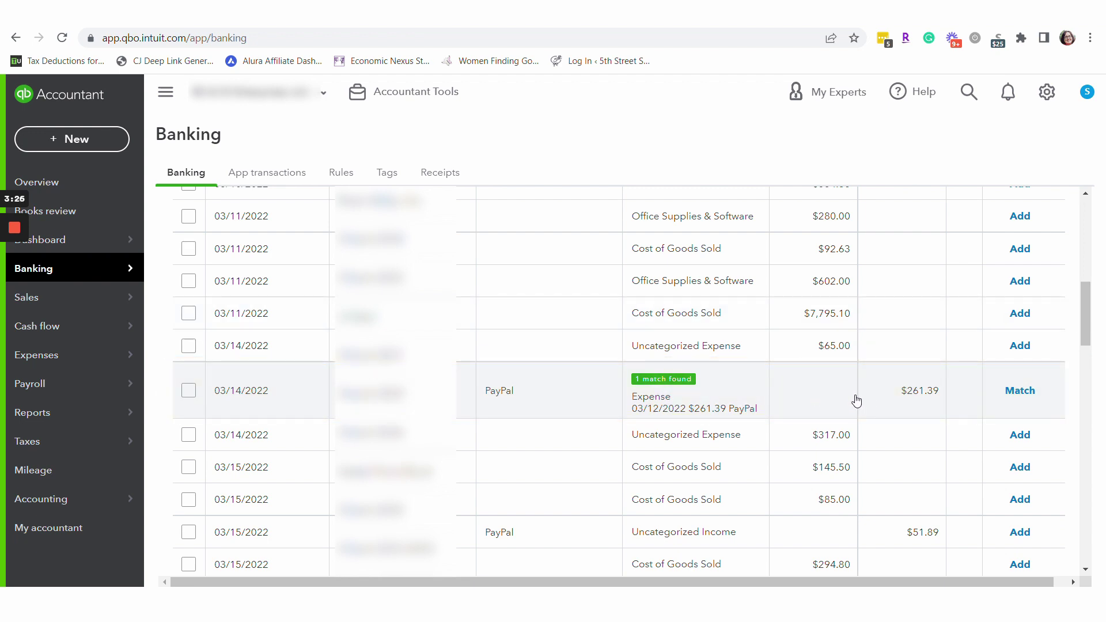
{"action": "left_click", "coordinate": [827, 400]}
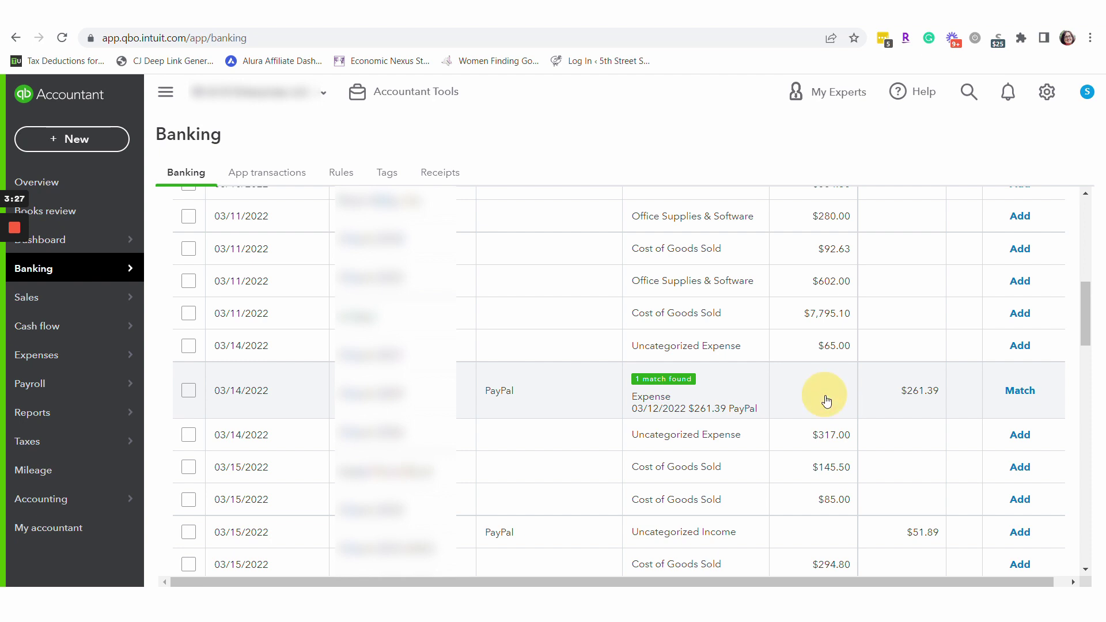
{"action": "left_click_drag", "start_coordinate": [1078, 309], "coordinate": [1088, 323]}
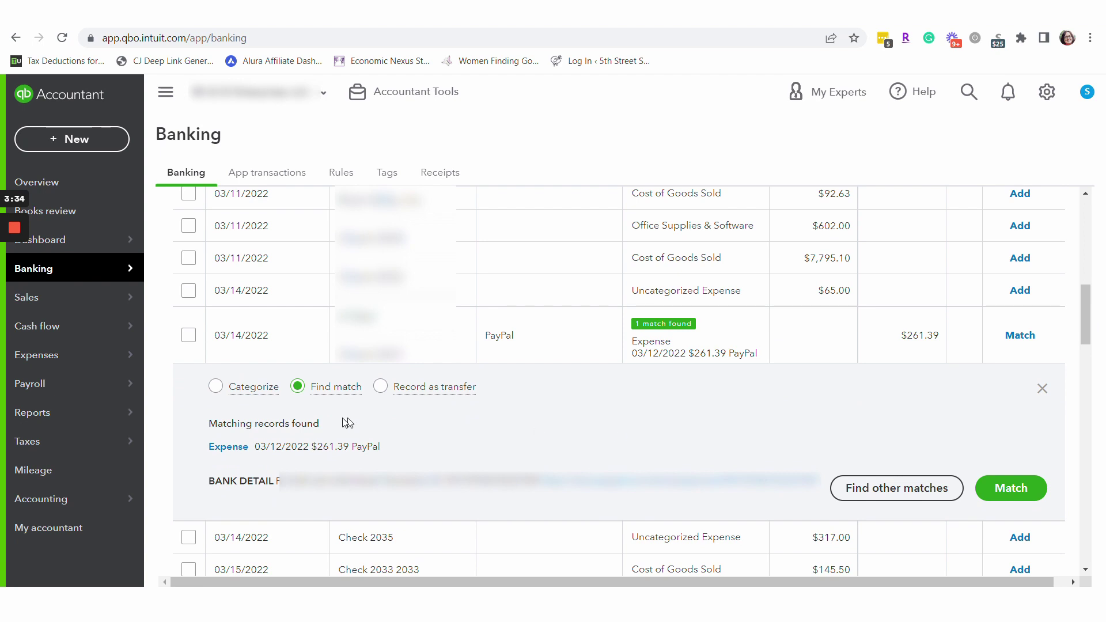
Step: Open the matching 03/12/2022 PayPal expense from Matching records found
{"action": "left_click", "coordinate": [233, 450]}
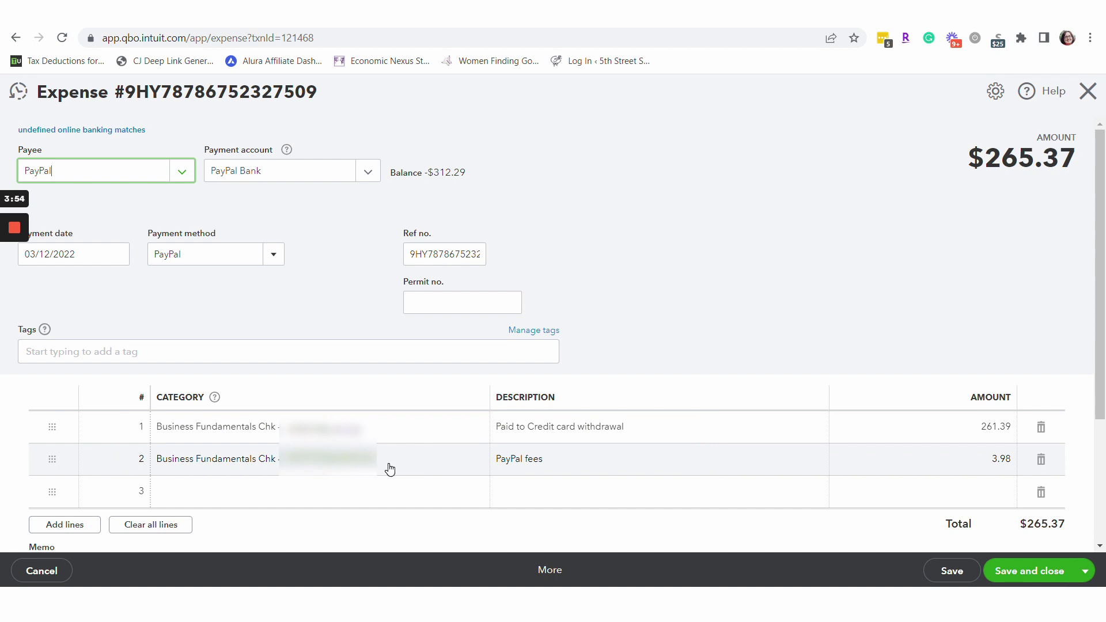
Step: Delete line 1's description, set the 3.98 line's category to PayPal Fees, and save and close
{"action": "left_click", "coordinate": [632, 427]}
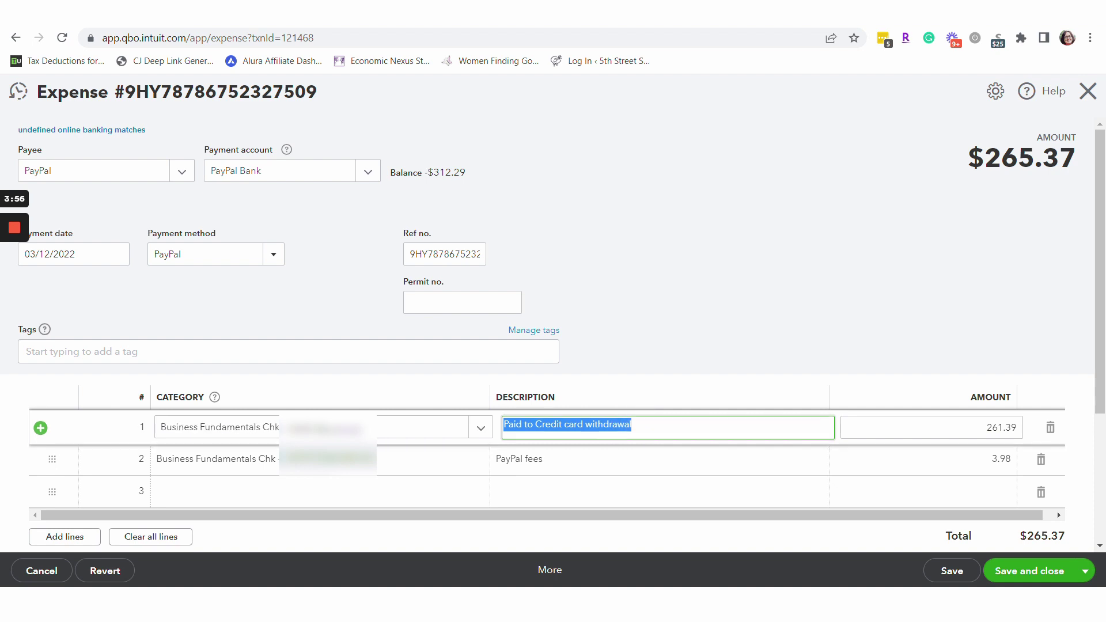
{"action": "key", "text": "BackSpace"}
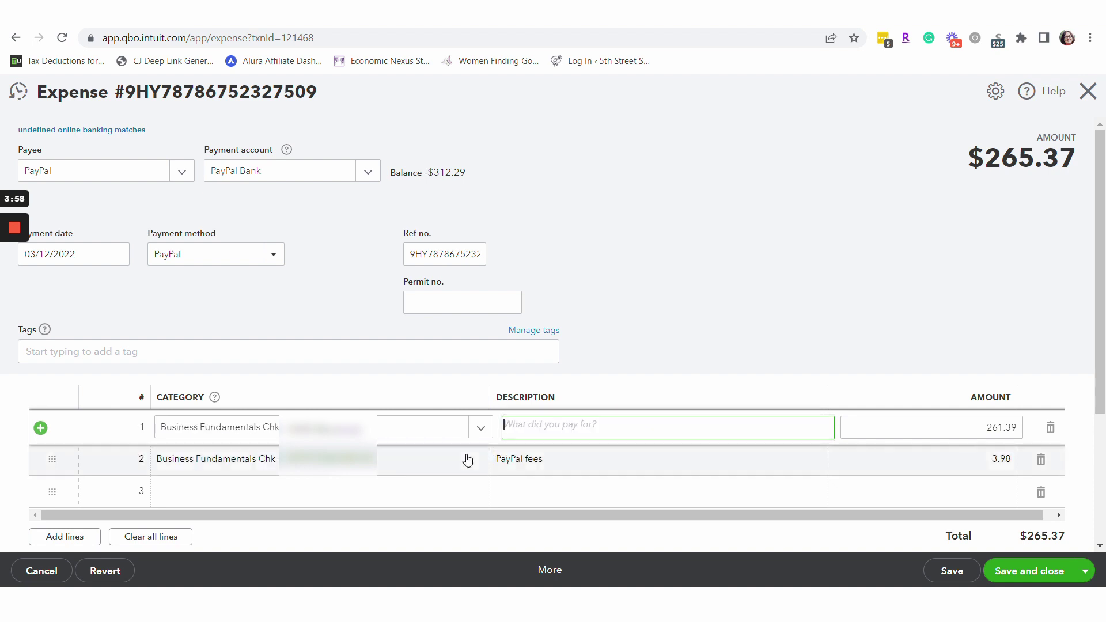
{"action": "left_click", "coordinate": [418, 462]}
{"action": "type", "text": "pay"}
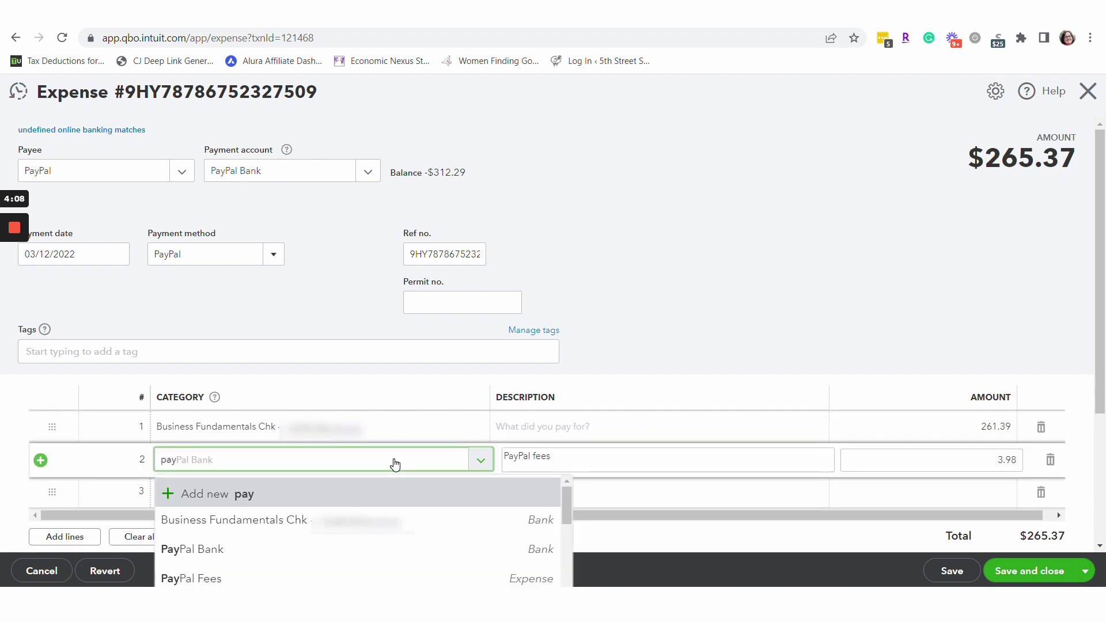
{"action": "left_click", "coordinate": [261, 580]}
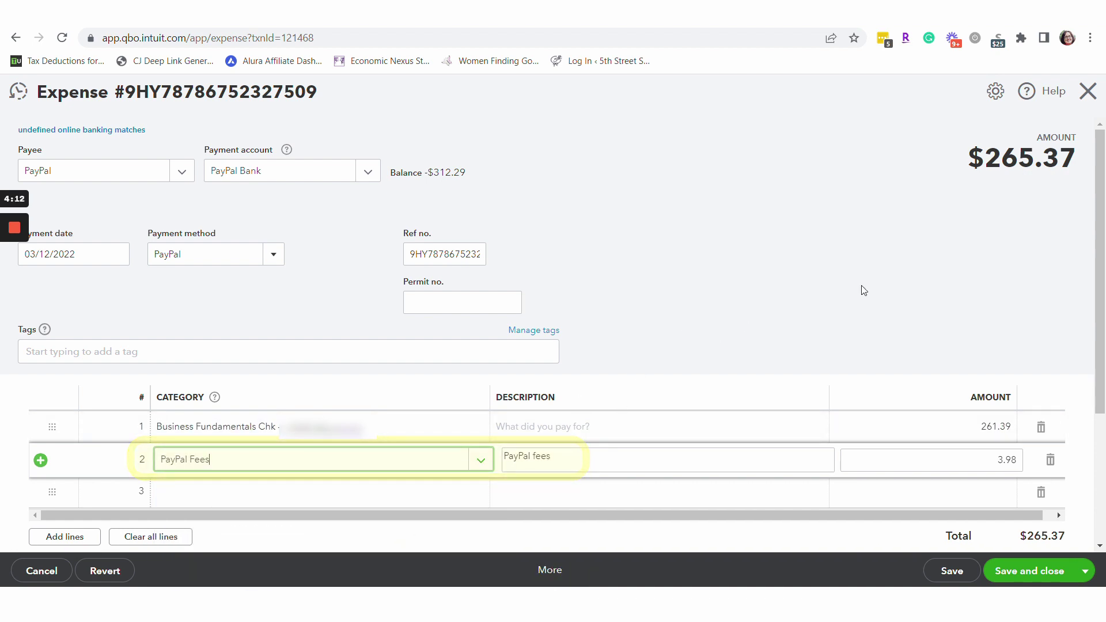
{"action": "scroll", "coordinate": [1025, 574], "scroll_direction": "down", "scroll_amount": 1}
{"action": "left_click", "coordinate": [1025, 575]}
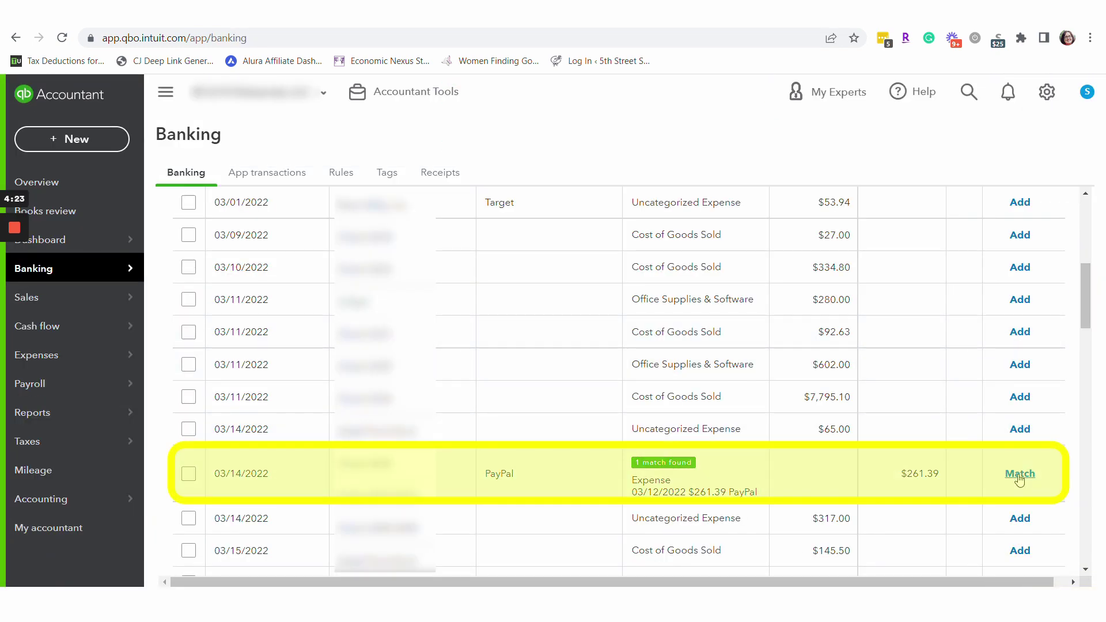
Step: Match the $261.39 deposit to the expense and open the checking account's bank register
{"action": "left_click", "coordinate": [1018, 473]}
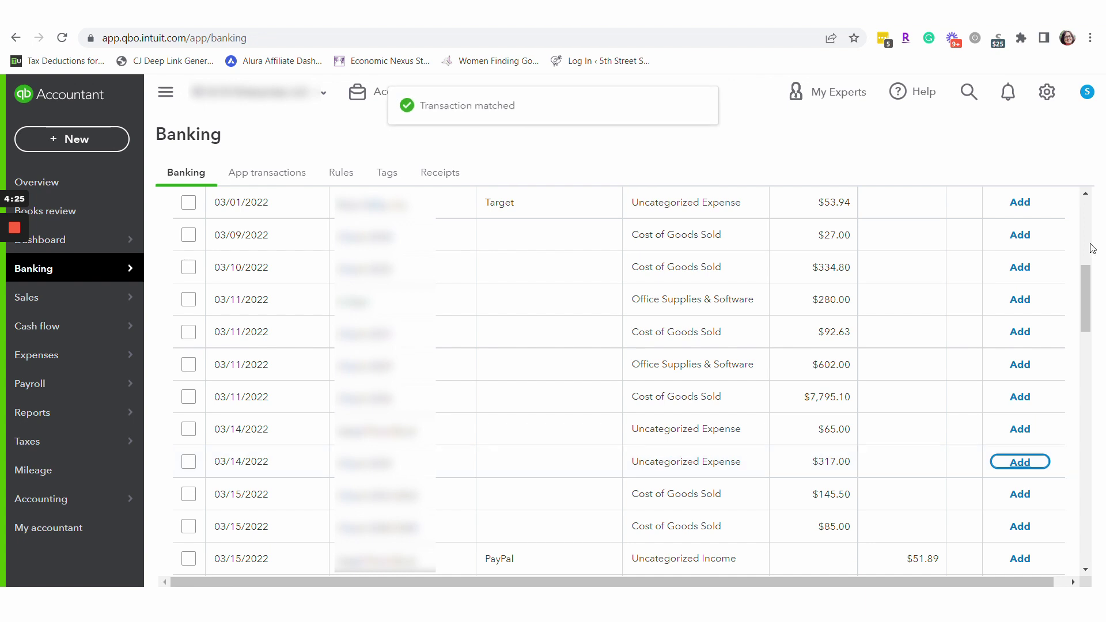
{"action": "left_click_drag", "start_coordinate": [1086, 300], "coordinate": [1080, 242]}
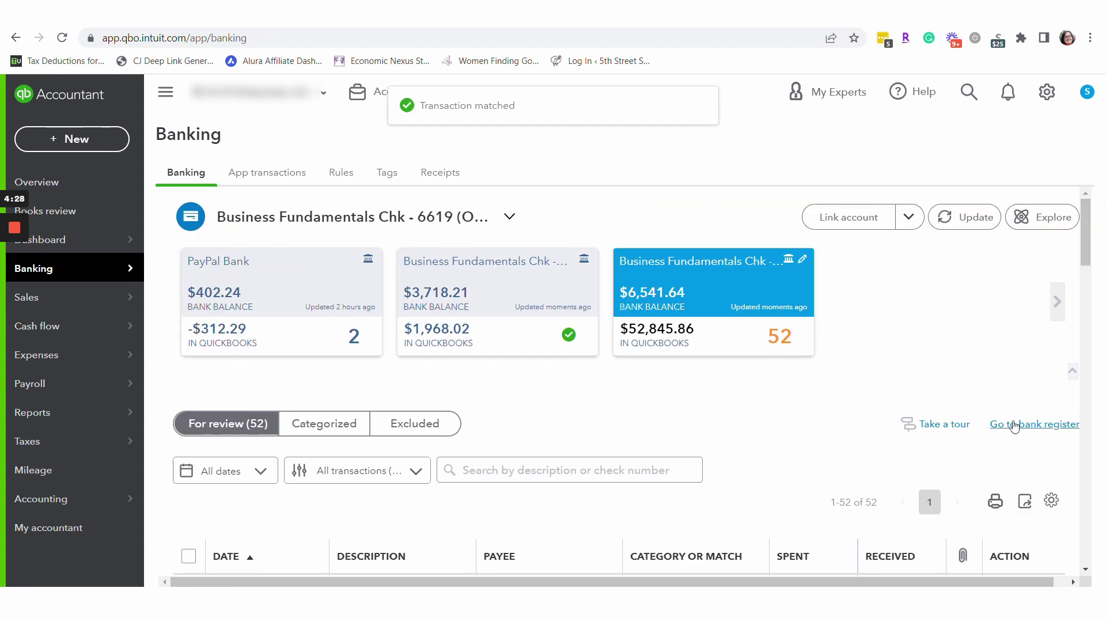
{"action": "left_click", "coordinate": [1016, 425]}
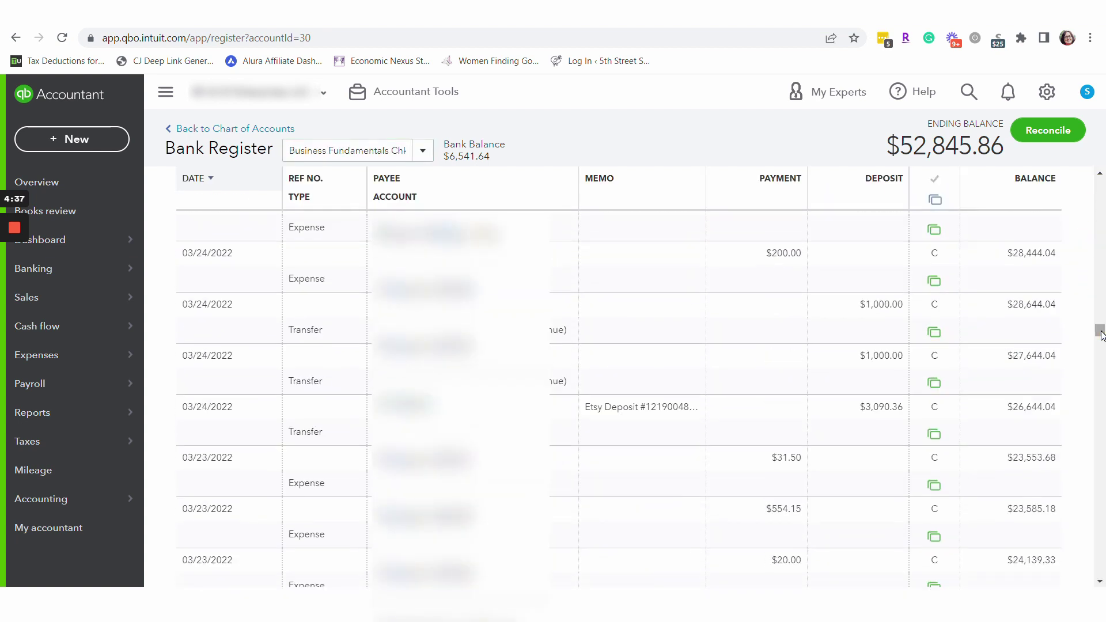
{"action": "left_click_drag", "start_coordinate": [1101, 333], "coordinate": [1099, 432]}
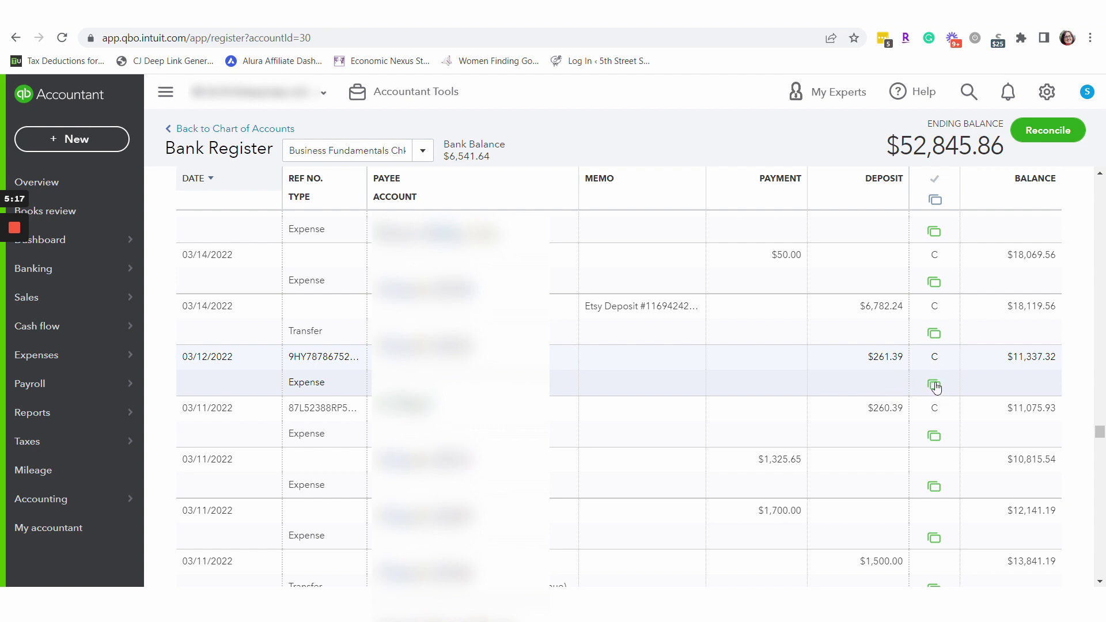
{"action": "mouse_move", "coordinate": [942, 386]}
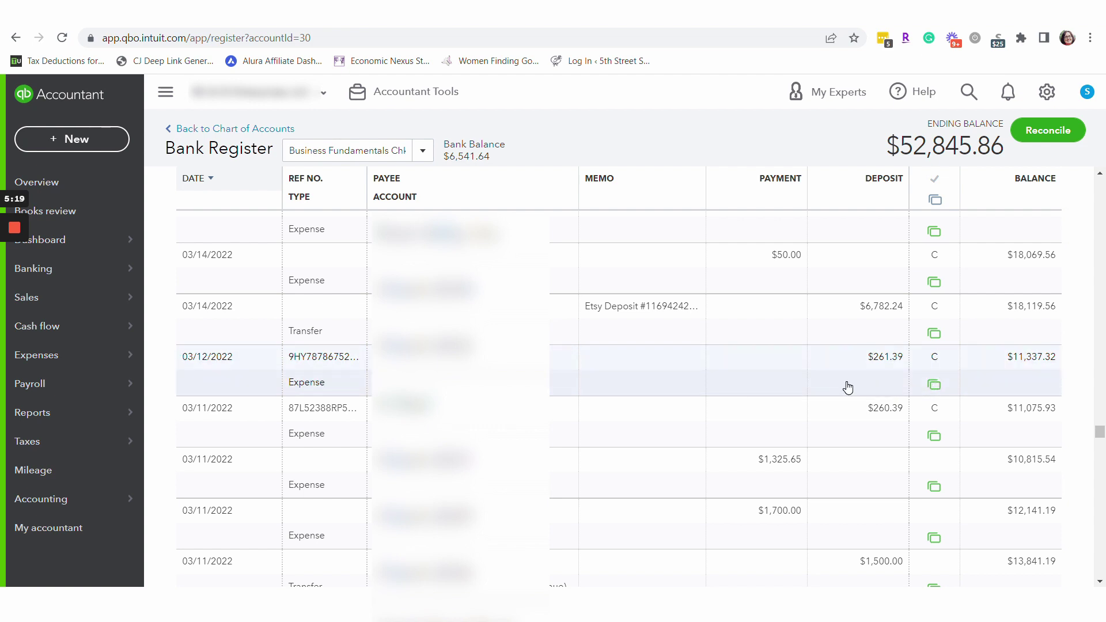